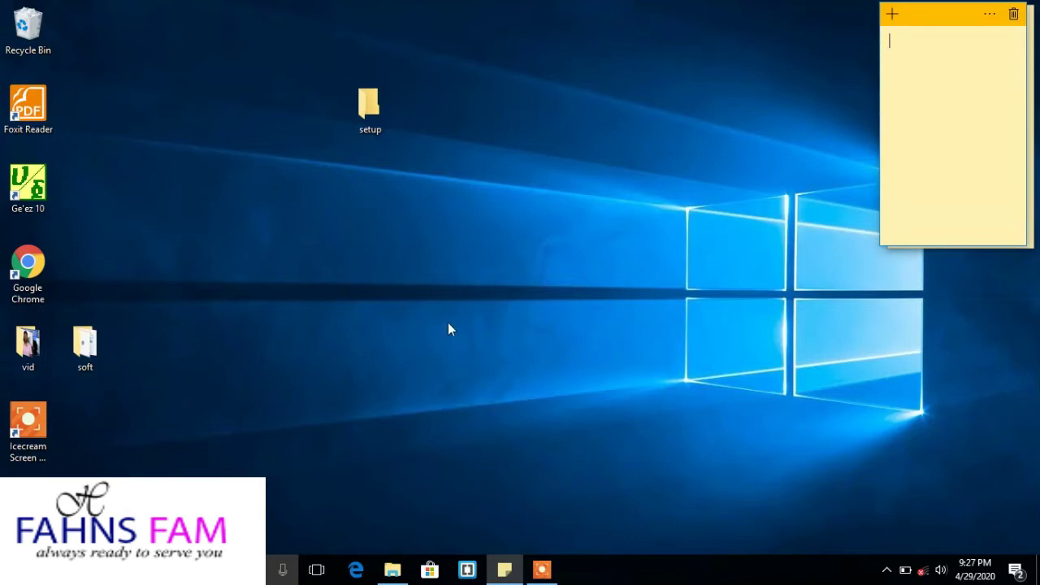
Open the setup folder and run the MarsWiFi_Setup_16032621 installer.
double_click(375, 115)
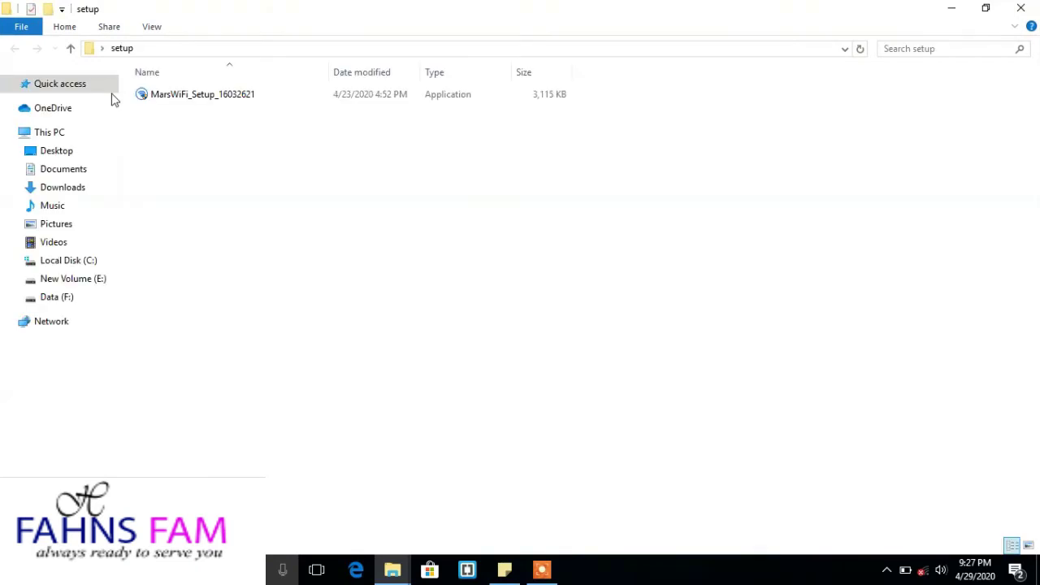
left_click(217, 97)
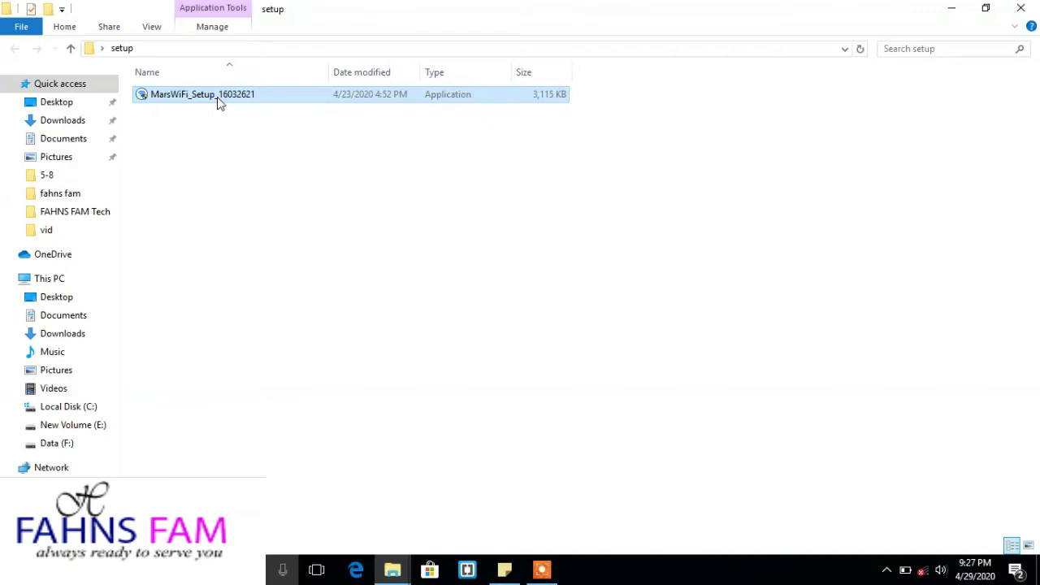
double_click(217, 97)
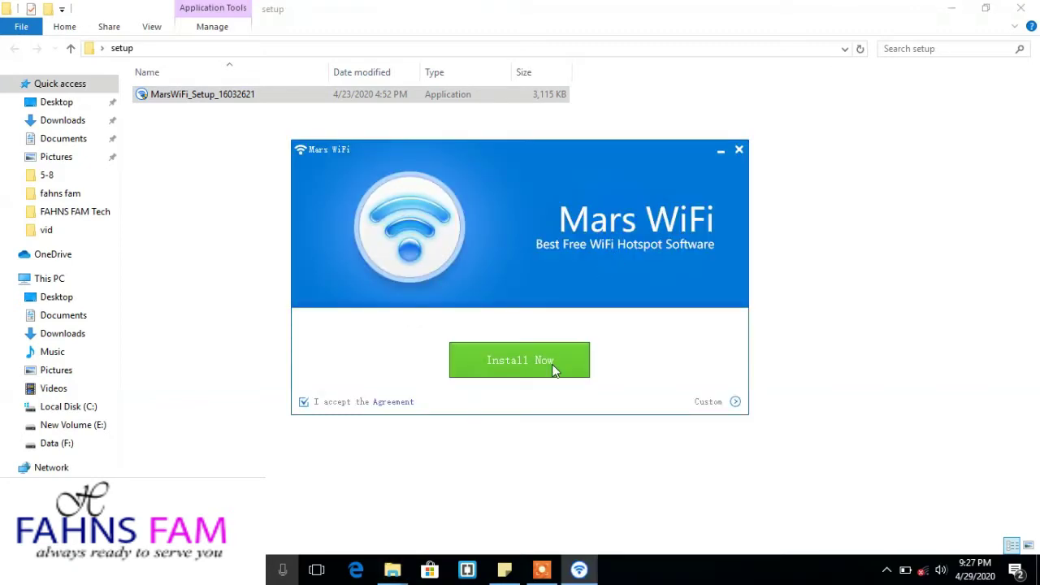
Install Mars WiFi, then close the setup folder window.
left_click(555, 370)
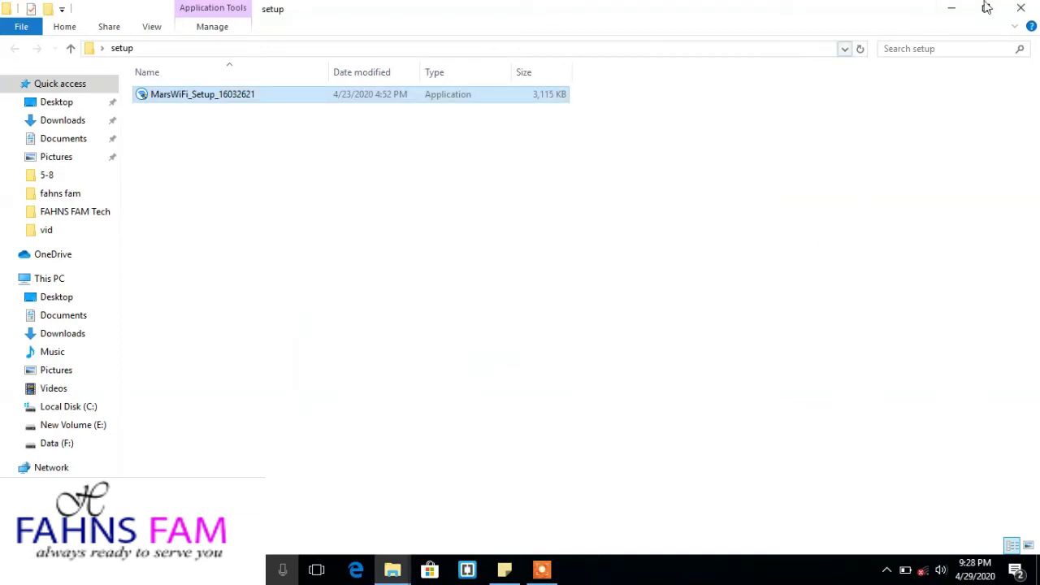
left_click(1021, 7)
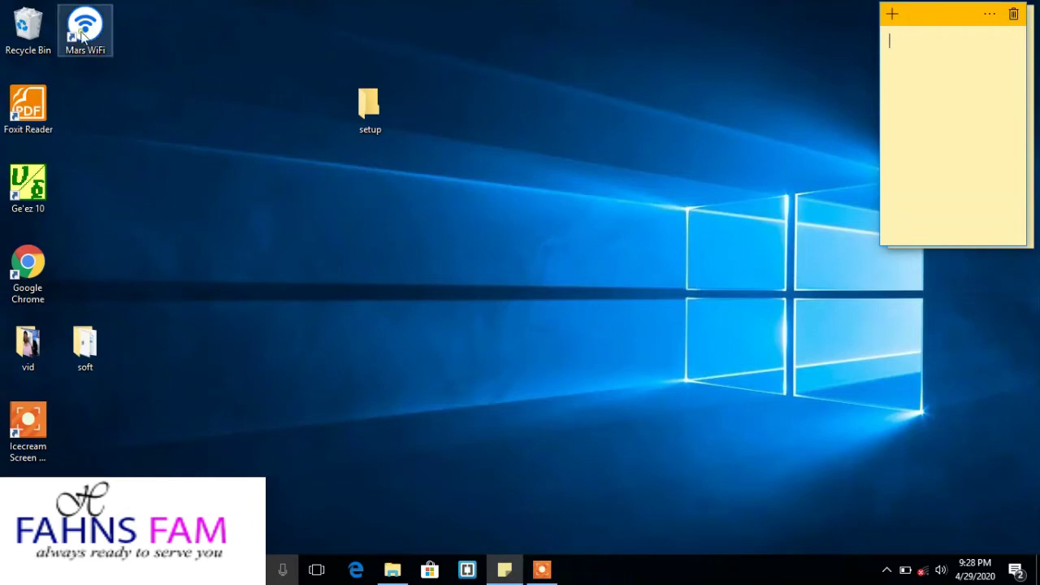
Launch Mars WiFi from its desktop shortcut, starting the MarsWiFi8920 hotspot.
left_click(81, 34)
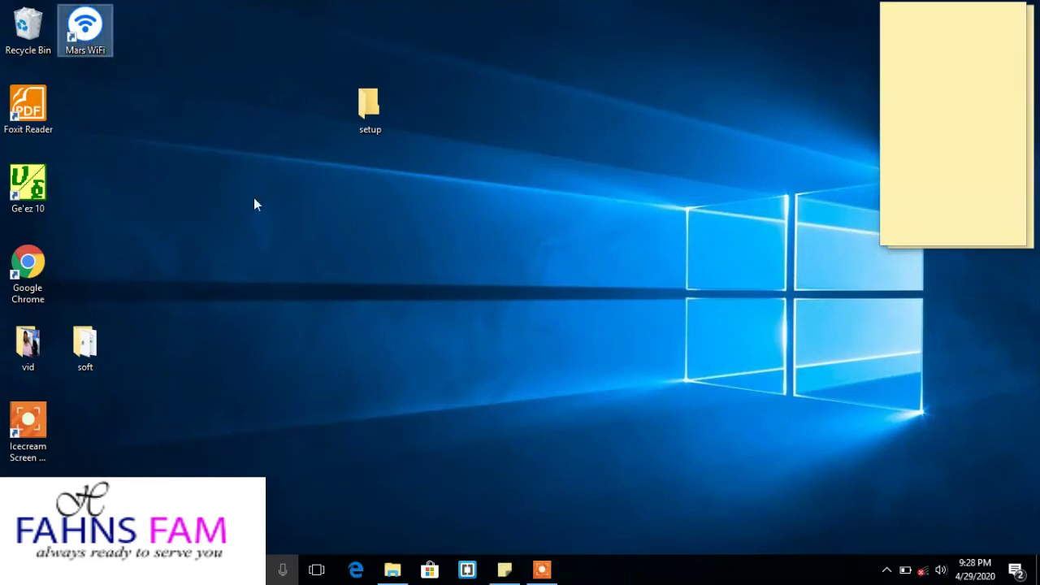
double_click(102, 16)
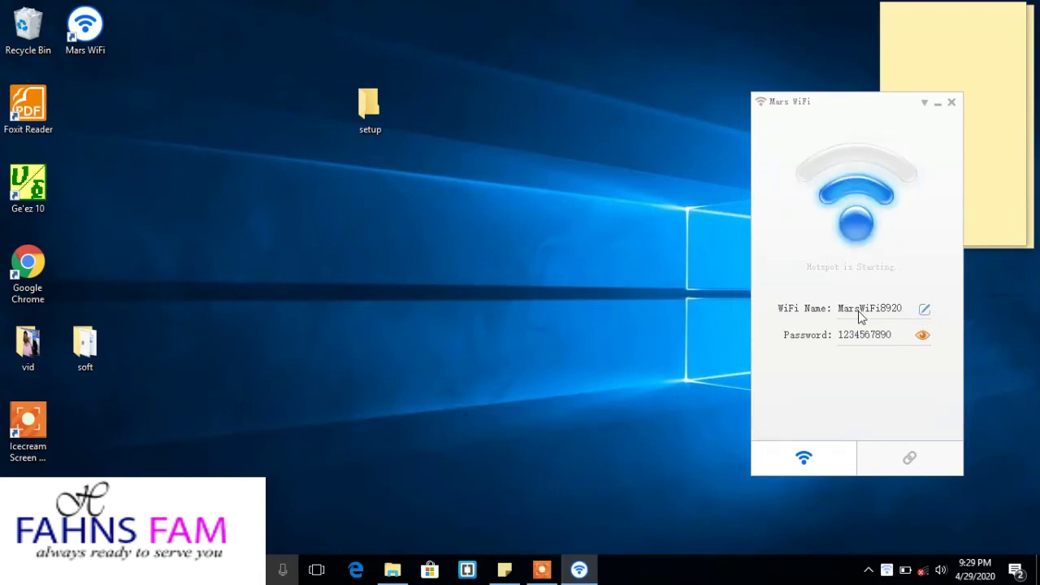
left_click(925, 309)
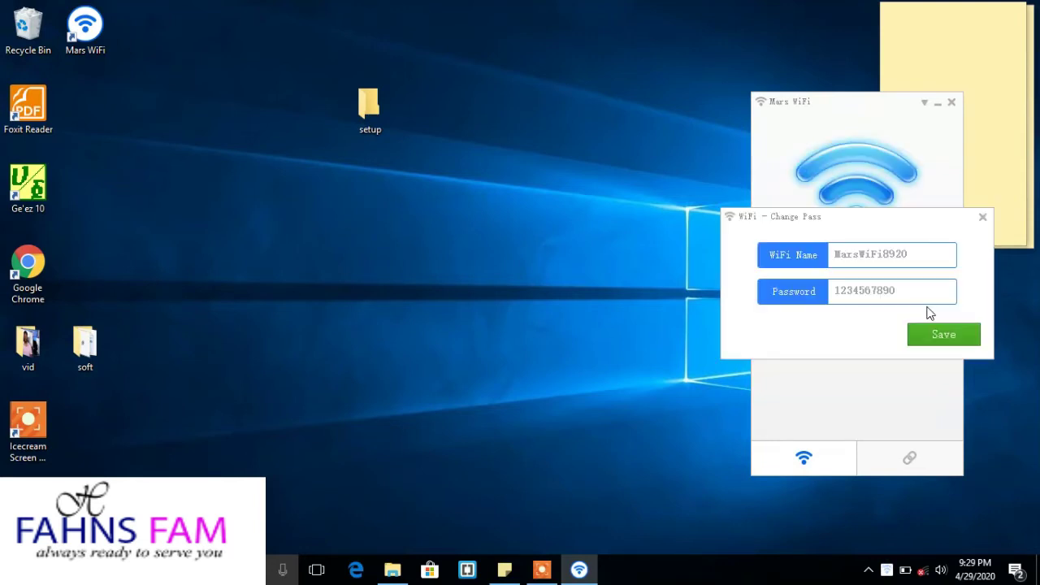
key("BackSpace")
key("BackSpace")
key("BackSpace")
key("BackSpace")
key("BackSpace")
key("BackSpace")
key("BackSpace")
key("BackSpace")
key("BackSpace")
key("BackSpace")
key("BackSpace")
key("BackSpace")
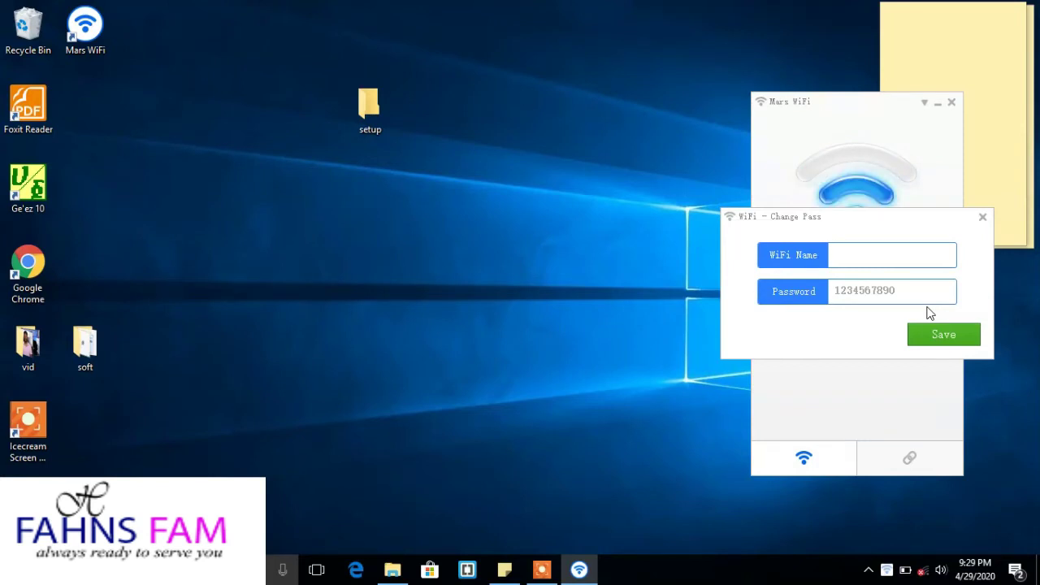
type("Pea")
key("BackSpace")
type("ce")
left_click(913, 295)
key("BackSpace")
key("BackSpace")
left_click(931, 333)
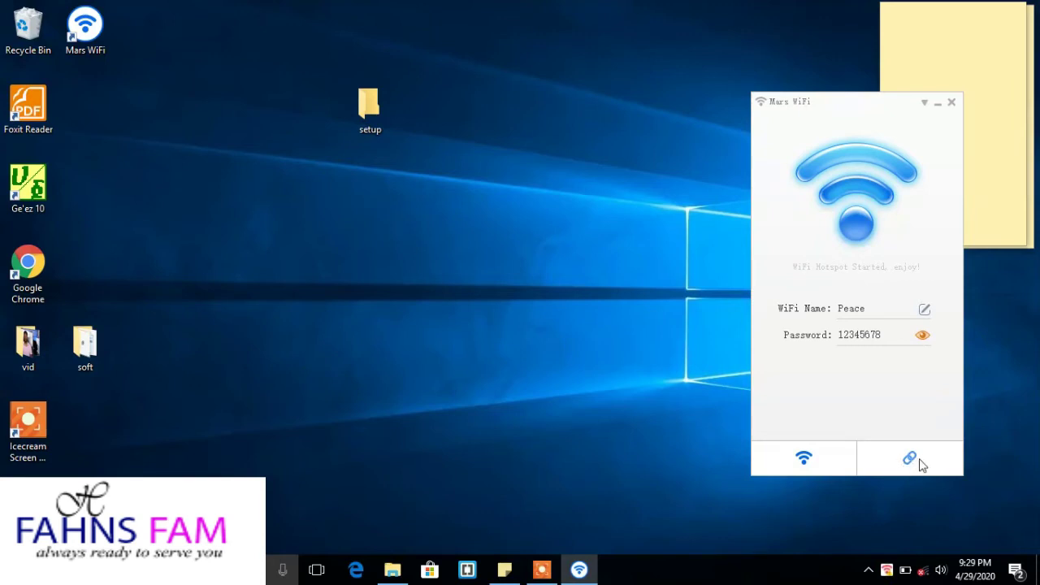
Show the device list (0/0 connected, 0/0 blacklisted) and check the Mars WiFi tray menu.
left_click(922, 464)
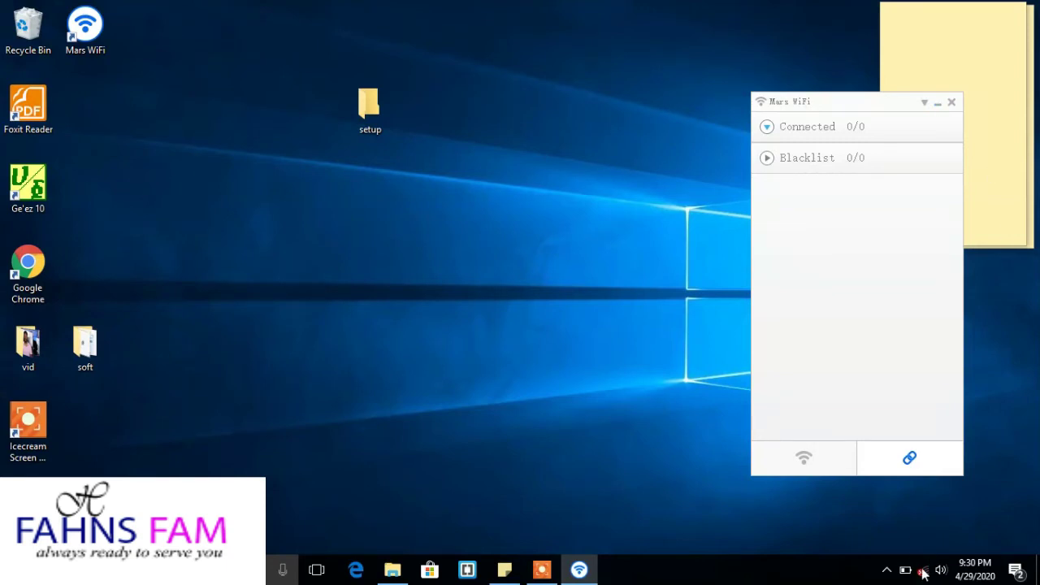
left_click(886, 570)
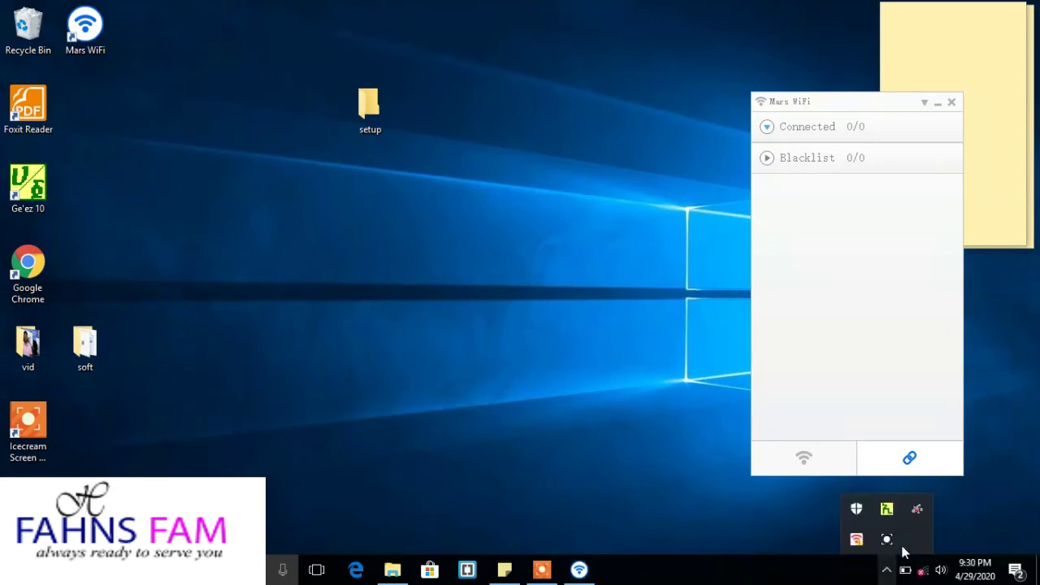
right_click(857, 538)
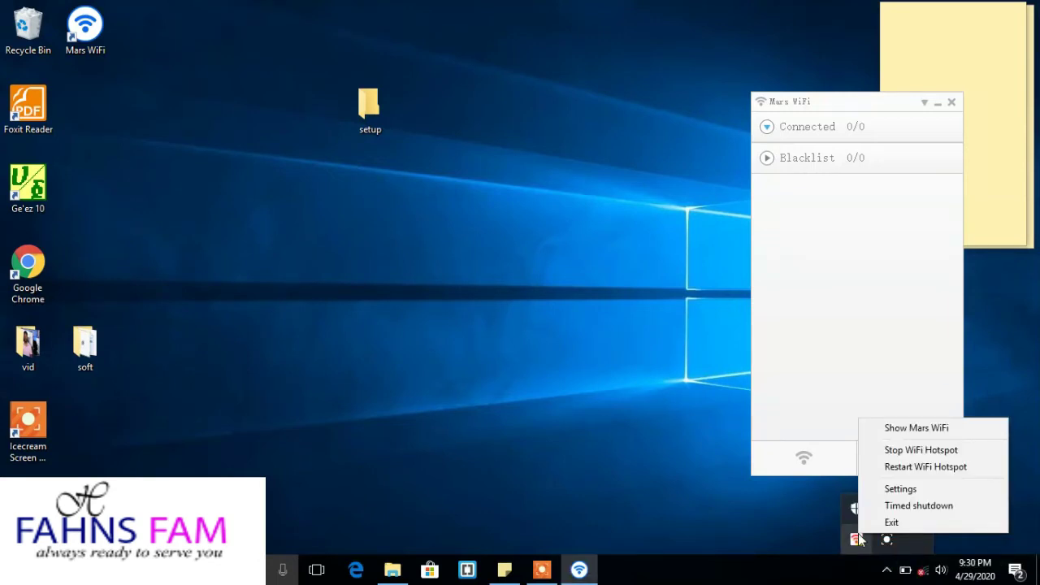
left_click(856, 540)
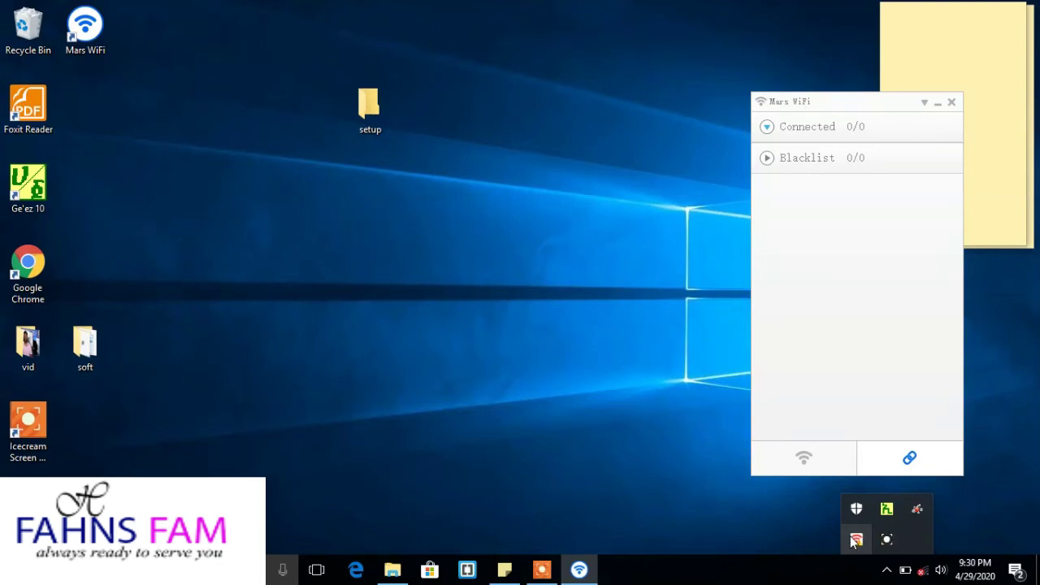
Return to the Peace hotspot details, hide the password, and re-save the settings unchanged.
left_click(821, 470)
left_click(905, 377)
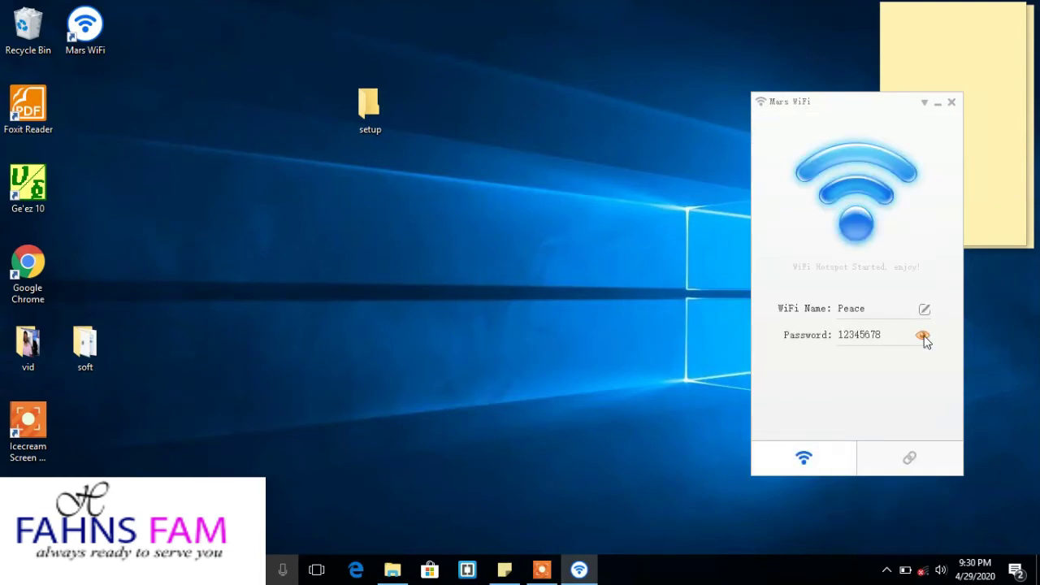
left_click(923, 336)
left_click(924, 306)
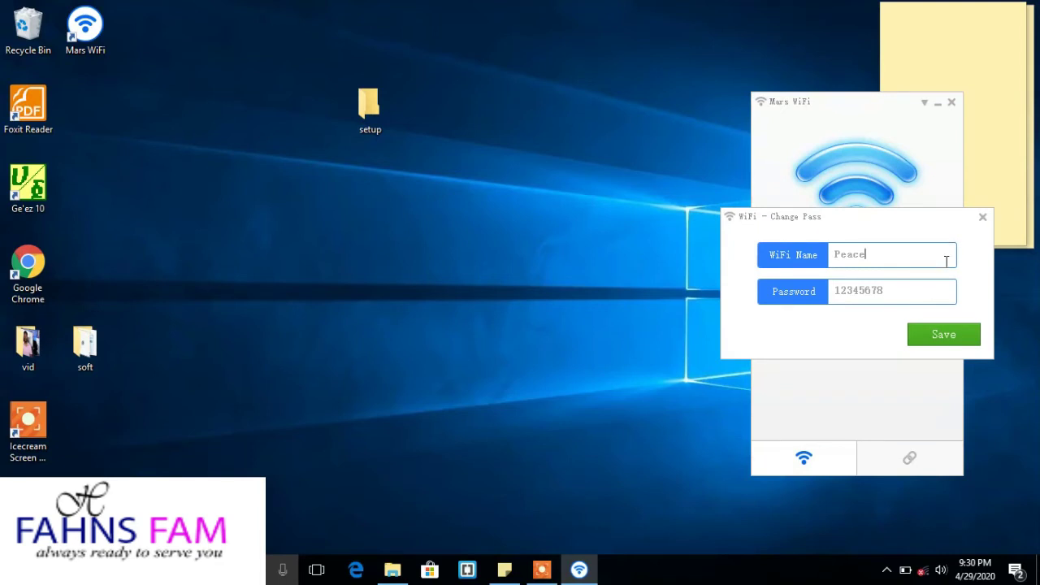
left_click(939, 330)
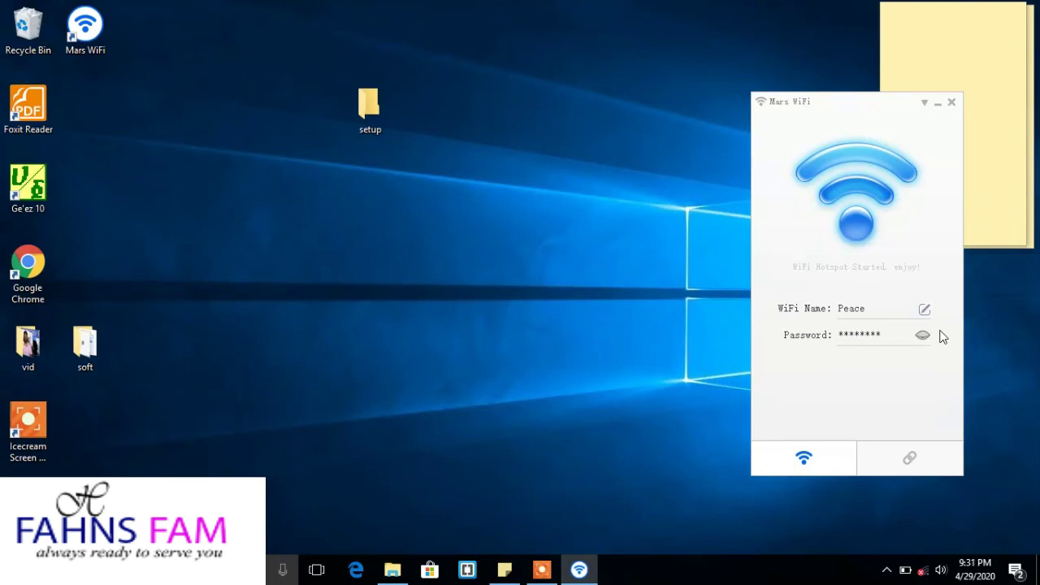
left_click(904, 463)
left_click(813, 466)
Close the Mars WiFi window, then reopen it from the hidden tray icons.
left_click(952, 103)
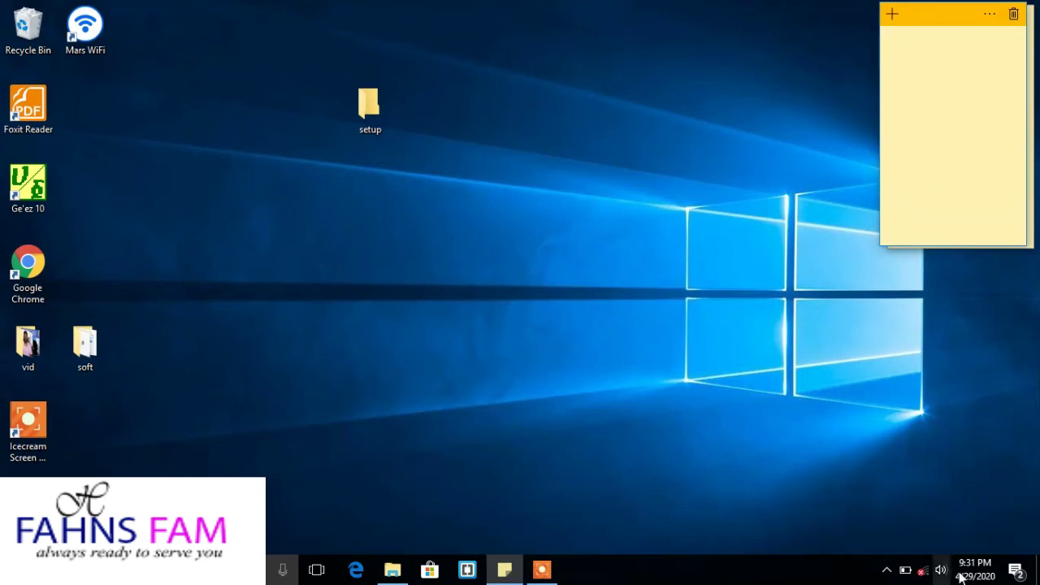
left_click(886, 570)
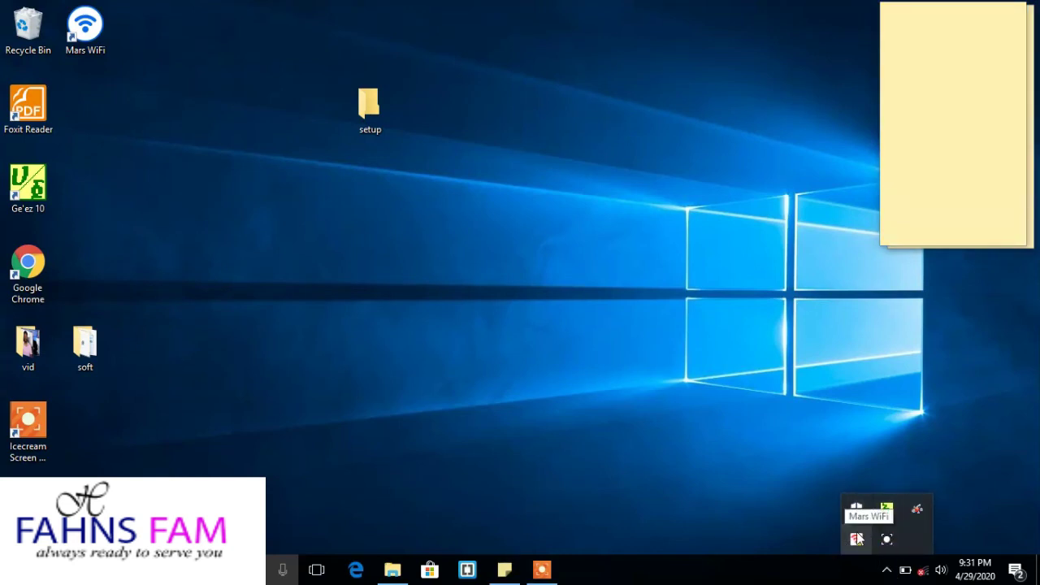
left_click(856, 541)
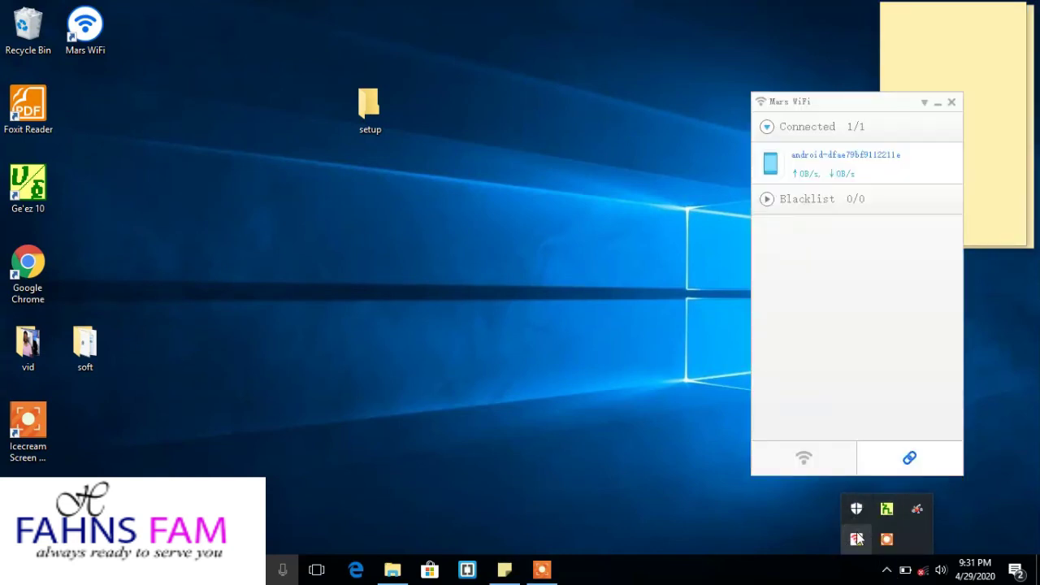
Rename the connected Android device to 'FAHNS FAM Tech'.
left_click(839, 172)
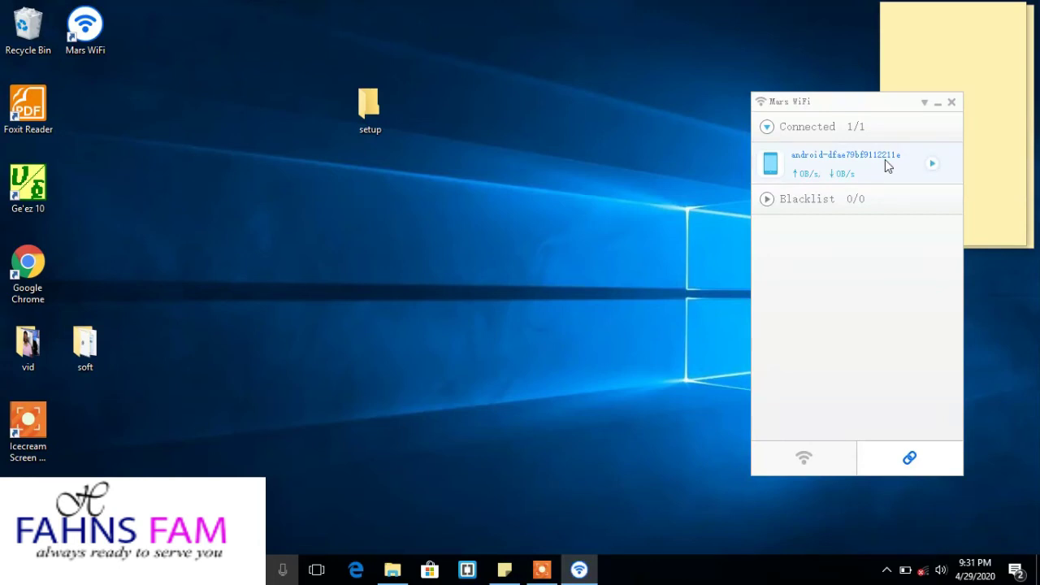
left_click(934, 163)
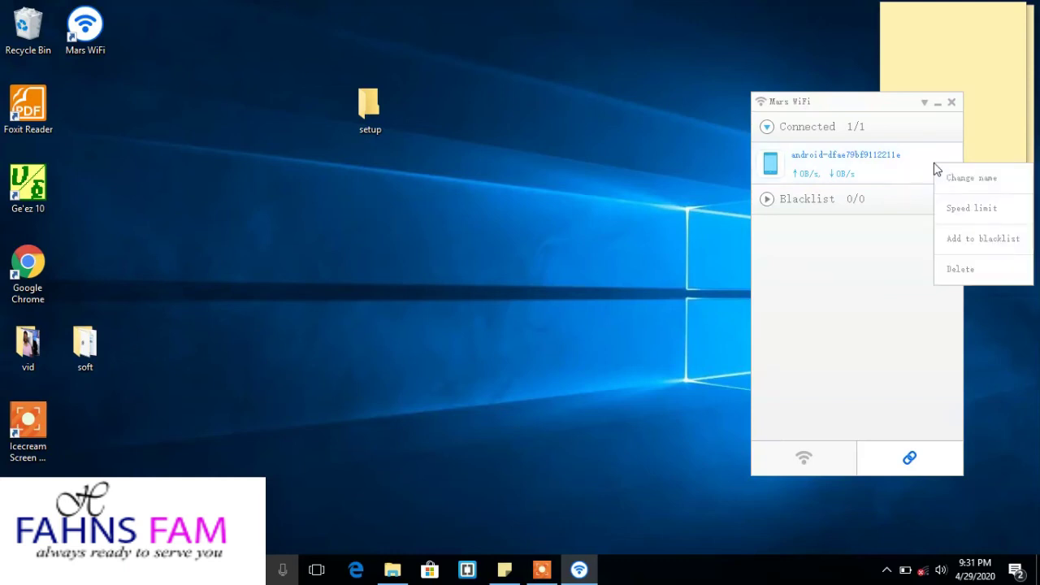
left_click(973, 179)
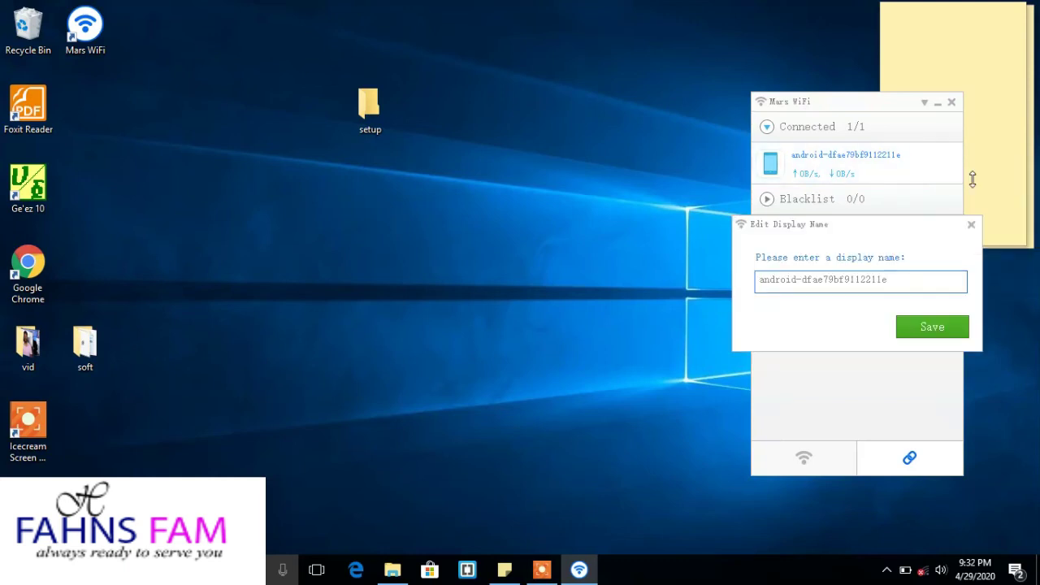
key("BackSpace")
key("BackSpace")
key("BackSpace")
key("BackSpace")
key("BackSpace")
key("BackSpace")
key("BackSpace")
key("BackSpace")
key("BackSpace")
key("BackSpace")
key("BackSpace")
key("BackSpace")
key("BackSpace")
key("BackSpace")
key("BackSpace")
key("BackSpace")
key("BackSpace")
key("BackSpace")
key("BackSpace")
key("BackSpace")
key("BackSpace")
key("BackSpace")
key("BackSpace")
key("BackSpace")
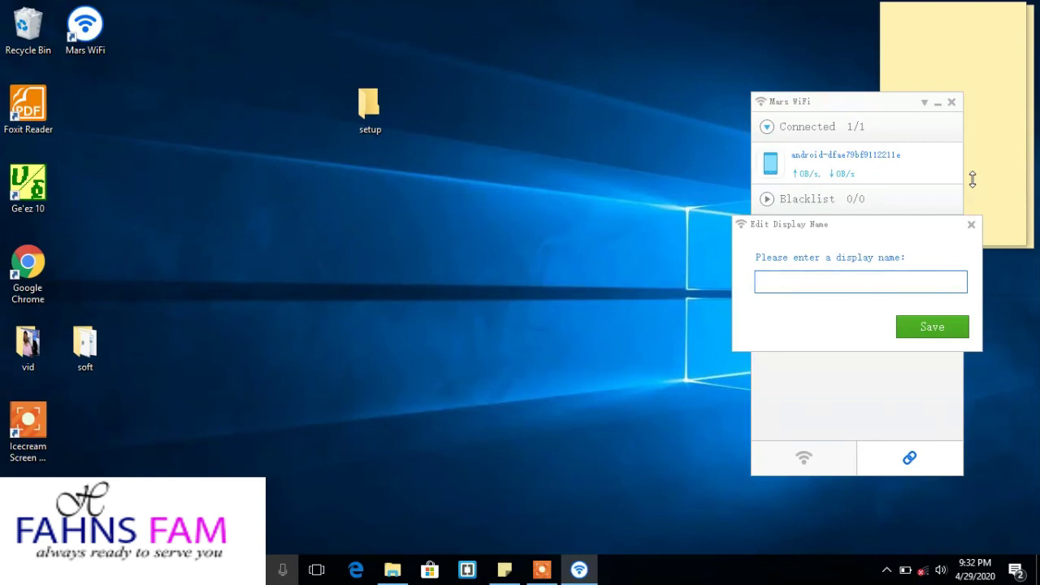
type("FAHNS FAM Tech")
left_click(931, 327)
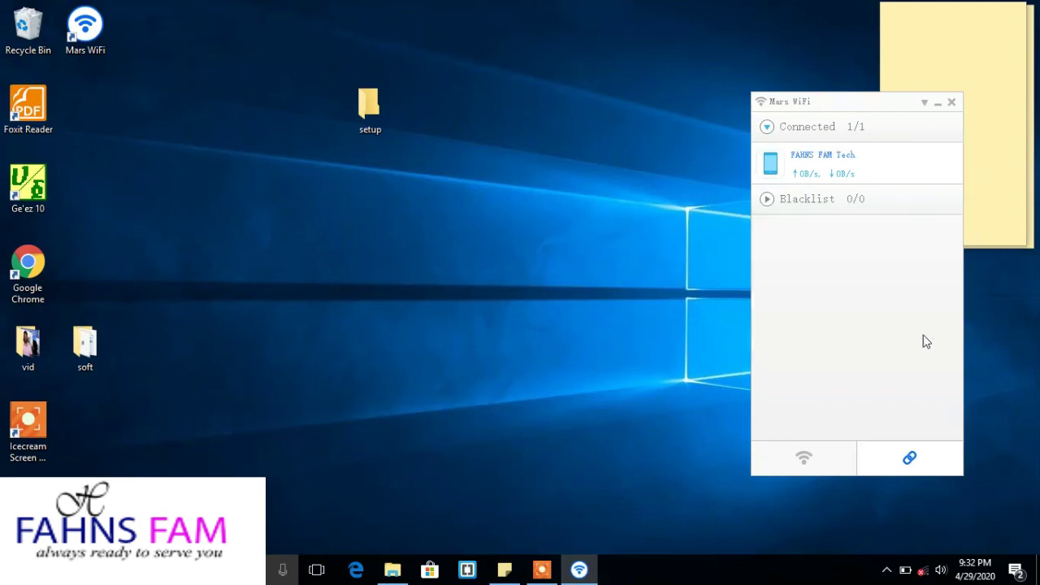
Save FAHNS FAM Tech's speed limit settings unchanged.
right_click(932, 162)
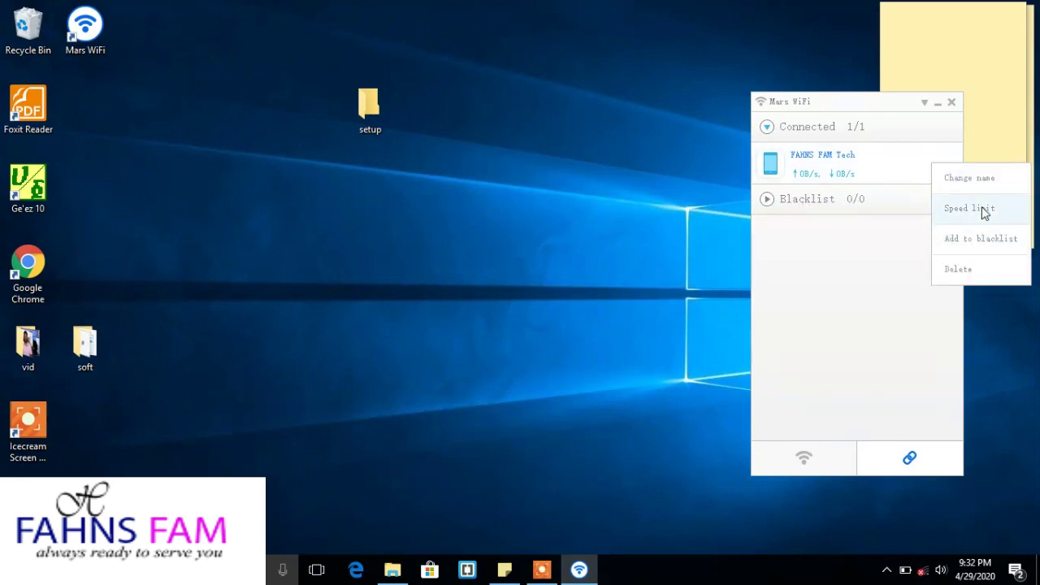
left_click(985, 211)
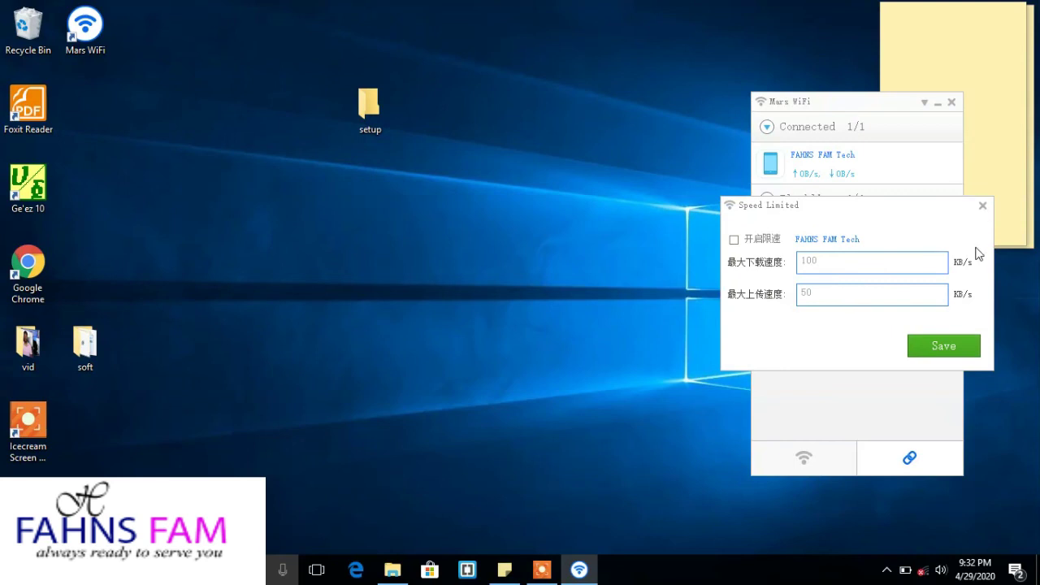
left_click(961, 349)
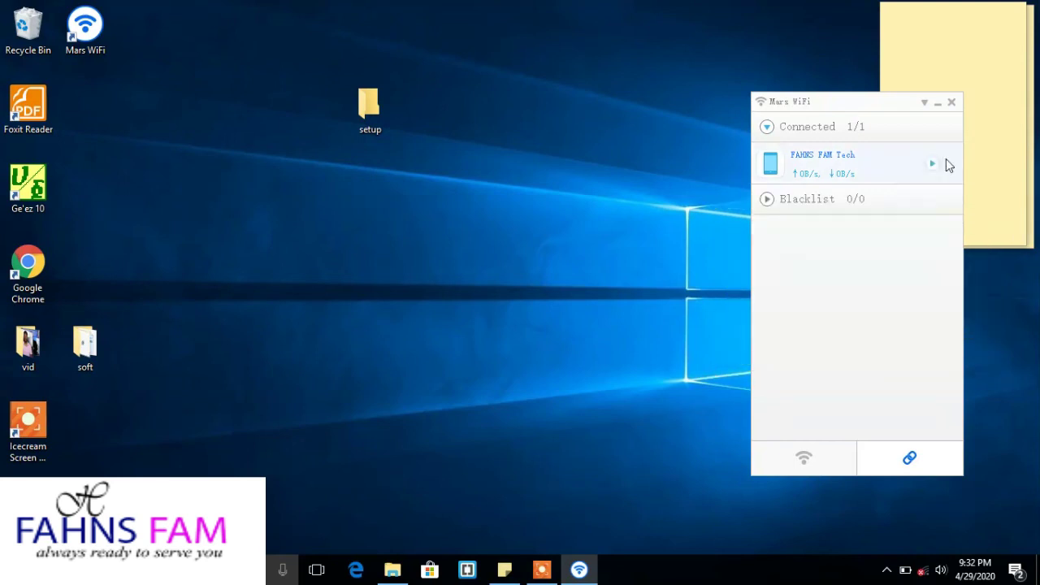
Add FAHNS FAM Tech to the blacklist.
right_click(940, 168)
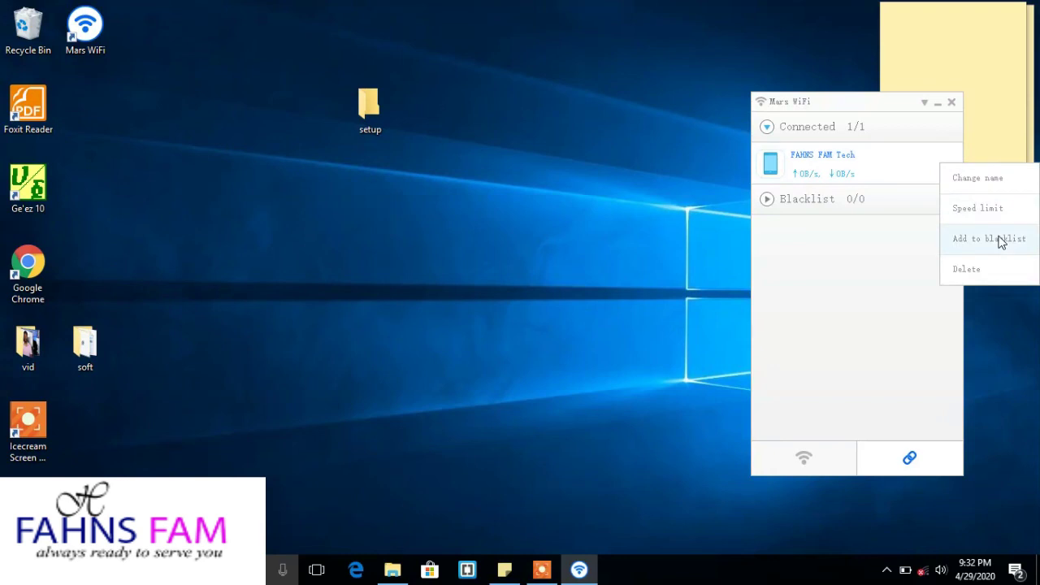
left_click(837, 282)
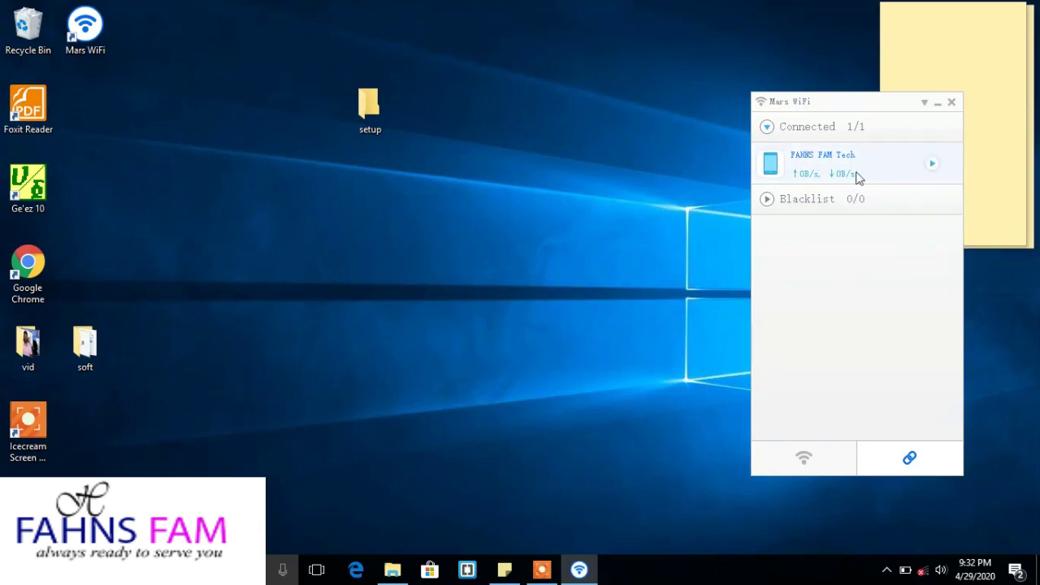
right_click(937, 166)
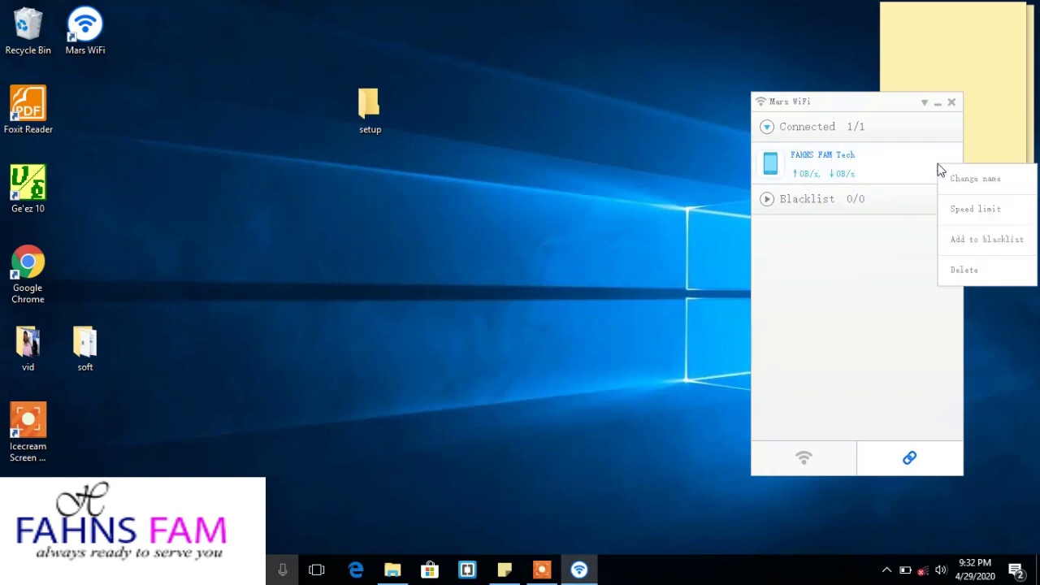
left_click(972, 241)
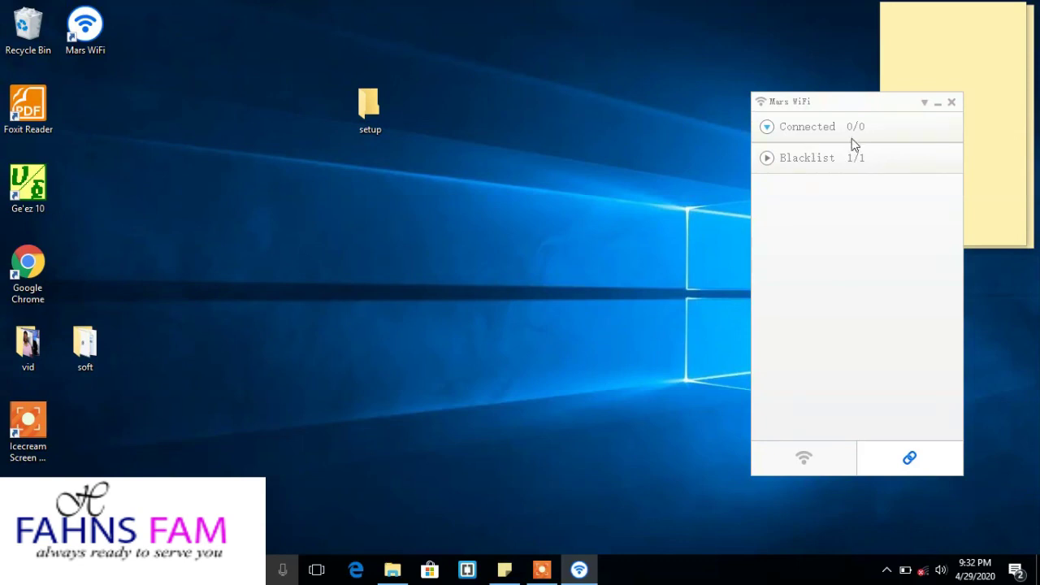
Remove FAHNS FAM Tech from the blacklist, returning it to the connected devices.
left_click(768, 158)
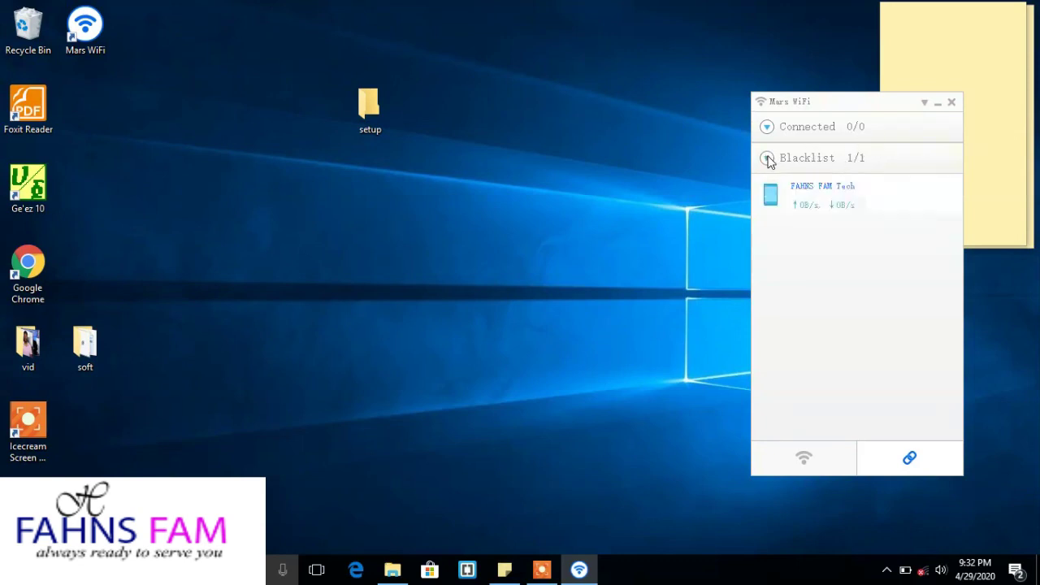
left_click(933, 196)
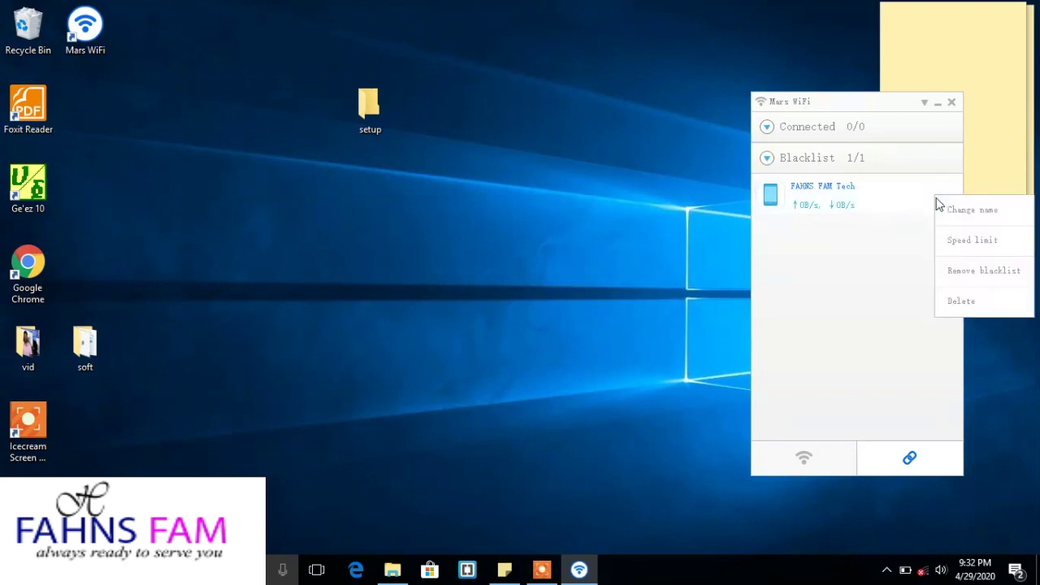
left_click(973, 272)
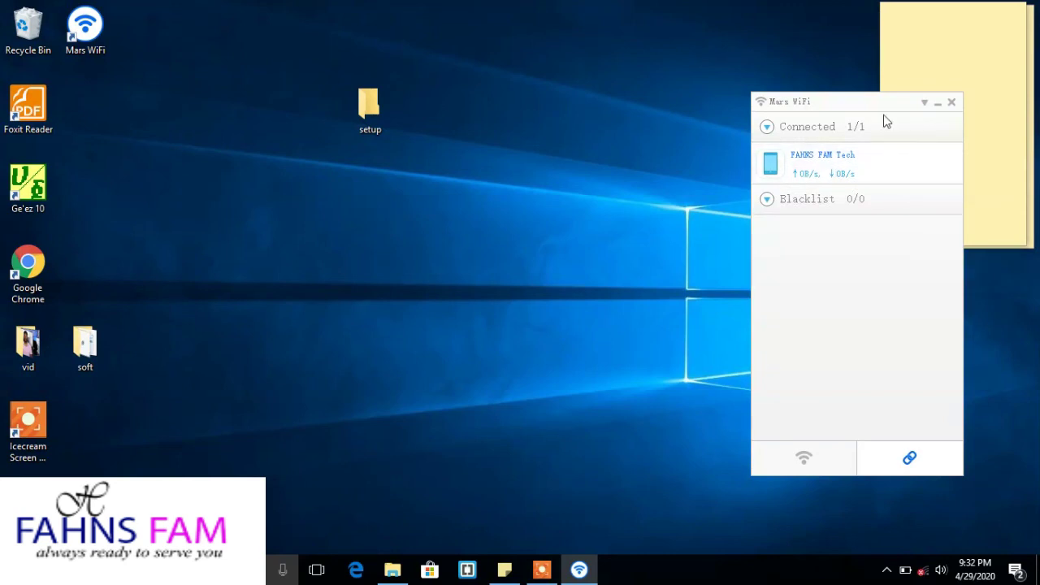
mouse_move(922, 157)
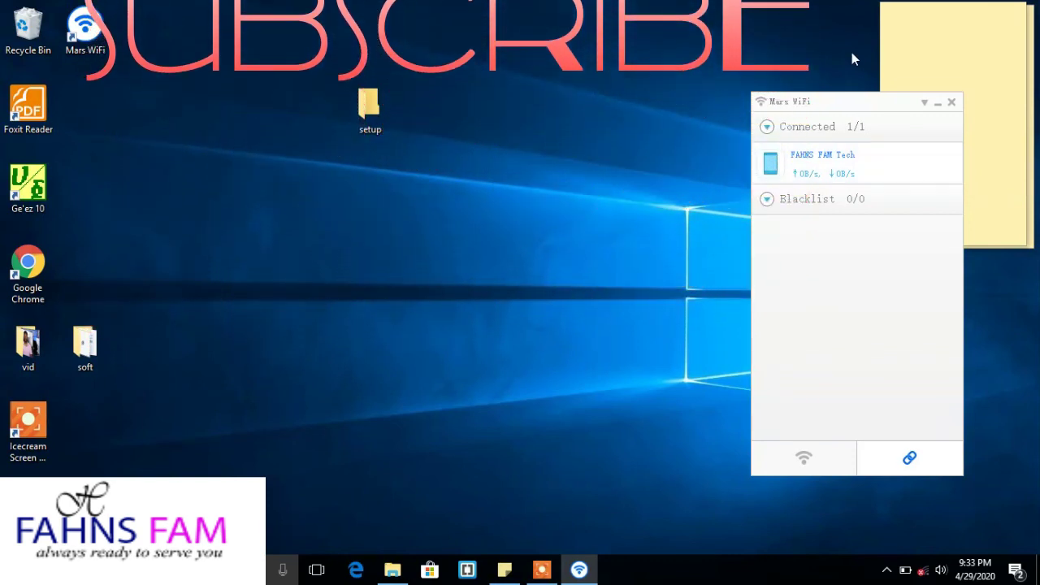
left_click(542, 569)
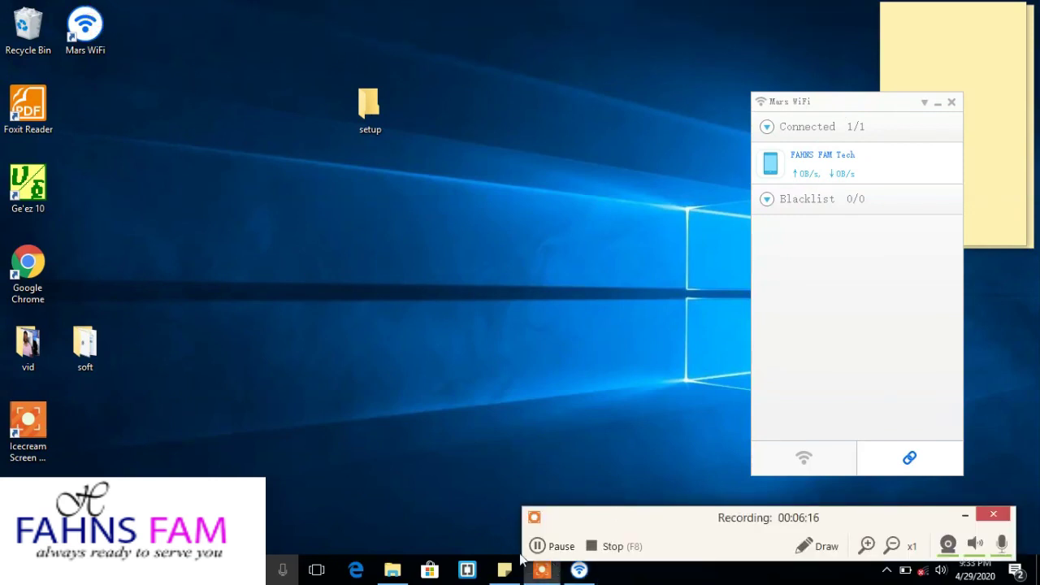